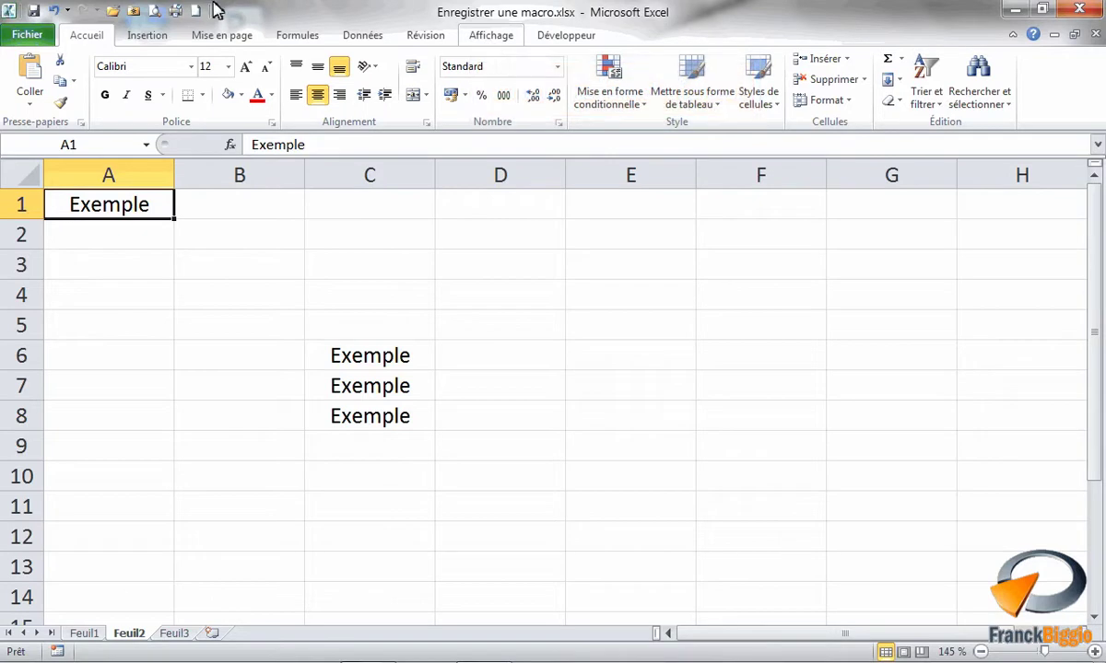
Open the Macros menu on the Affichage tab.
left_click(491, 37)
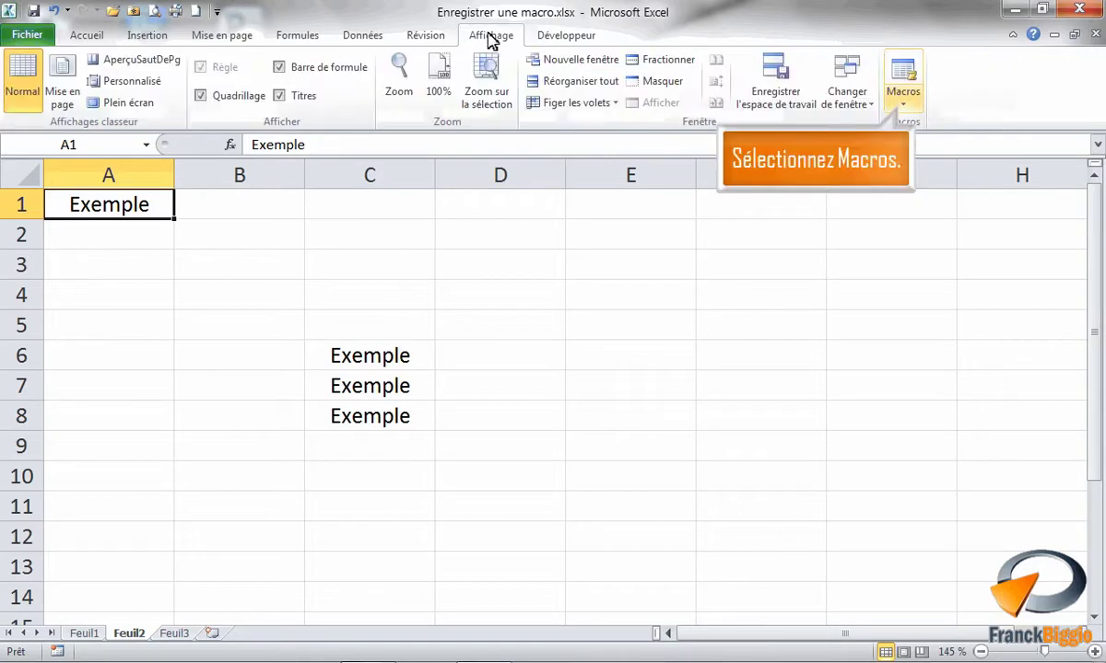
left_click(903, 104)
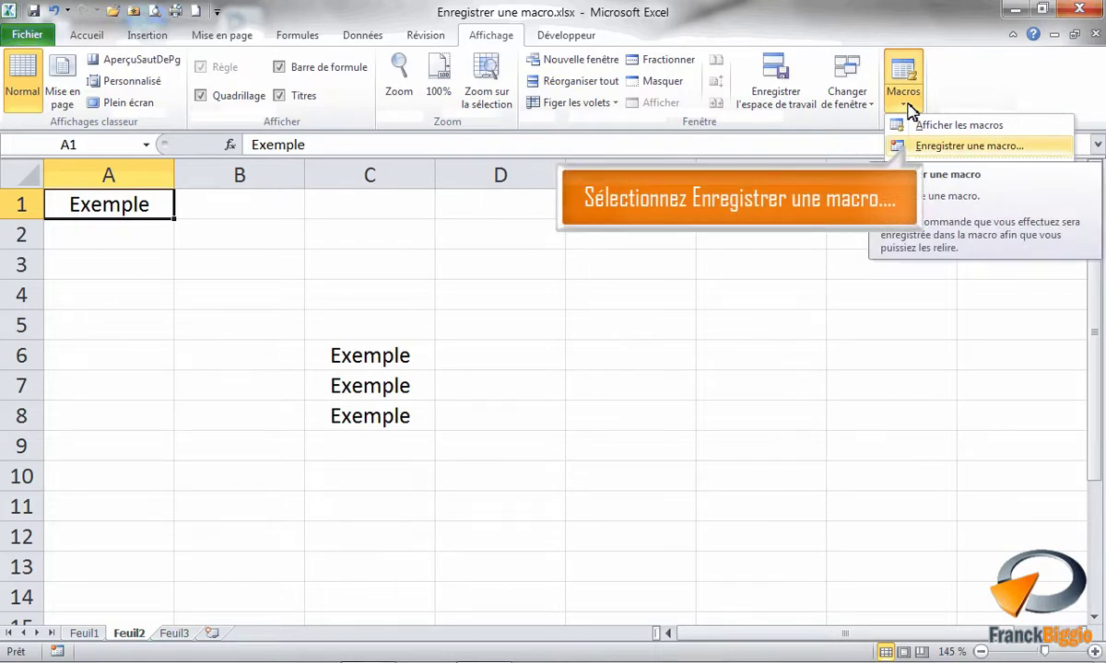
Start a new macro recording named 'Exemple', stored in Ce classeur.
left_click(926, 147)
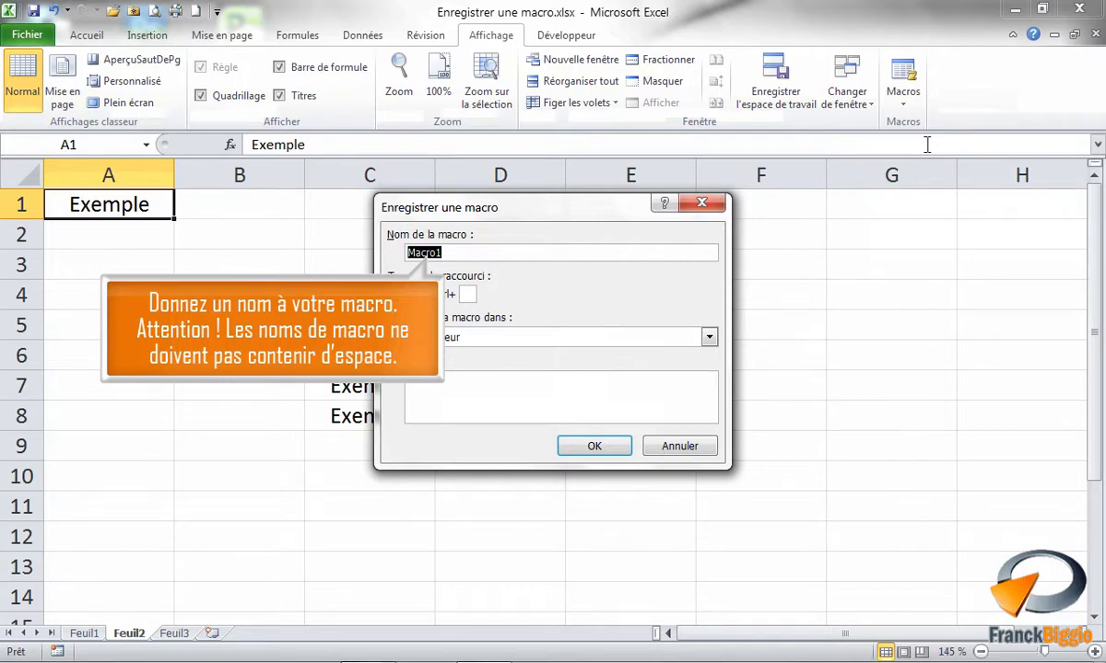
type("Exemple")
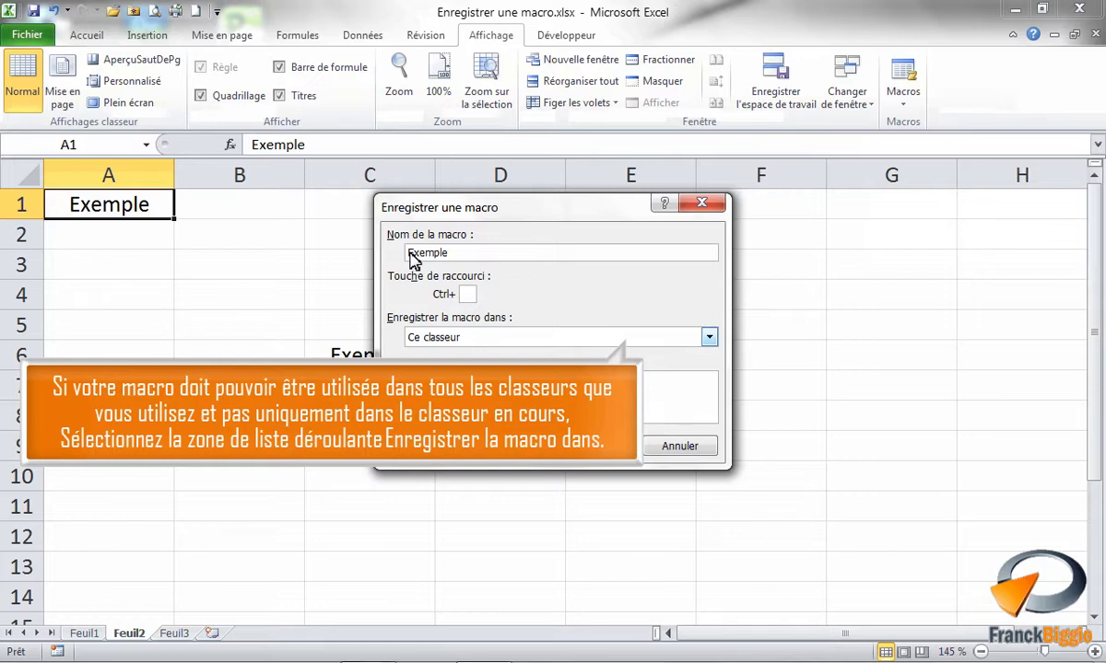
left_click(709, 337)
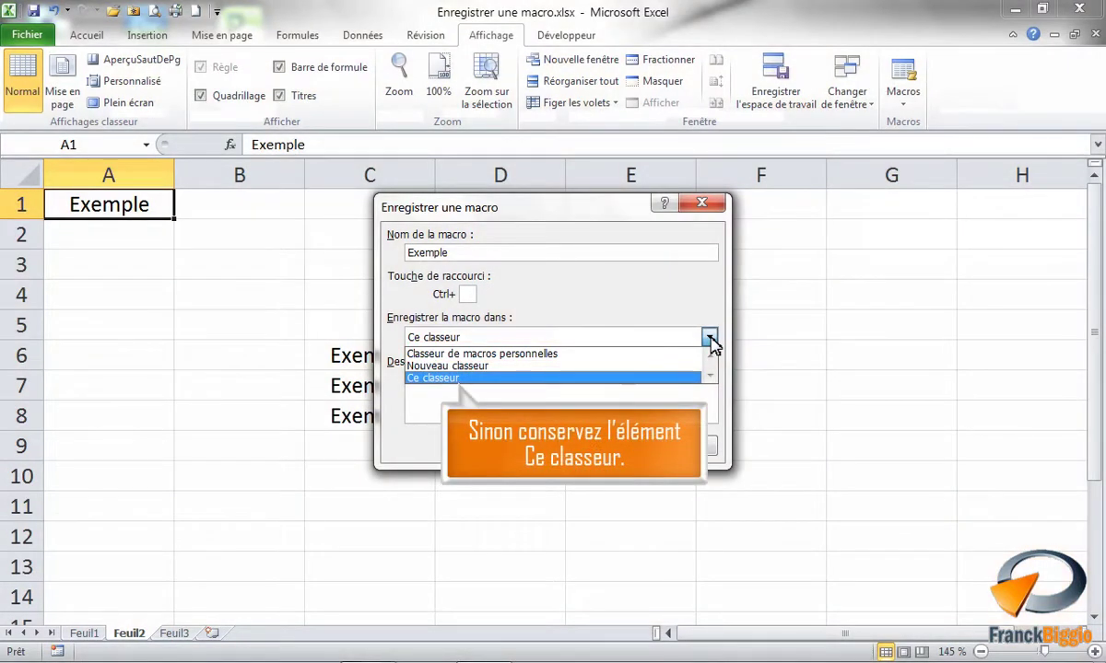
left_click(446, 378)
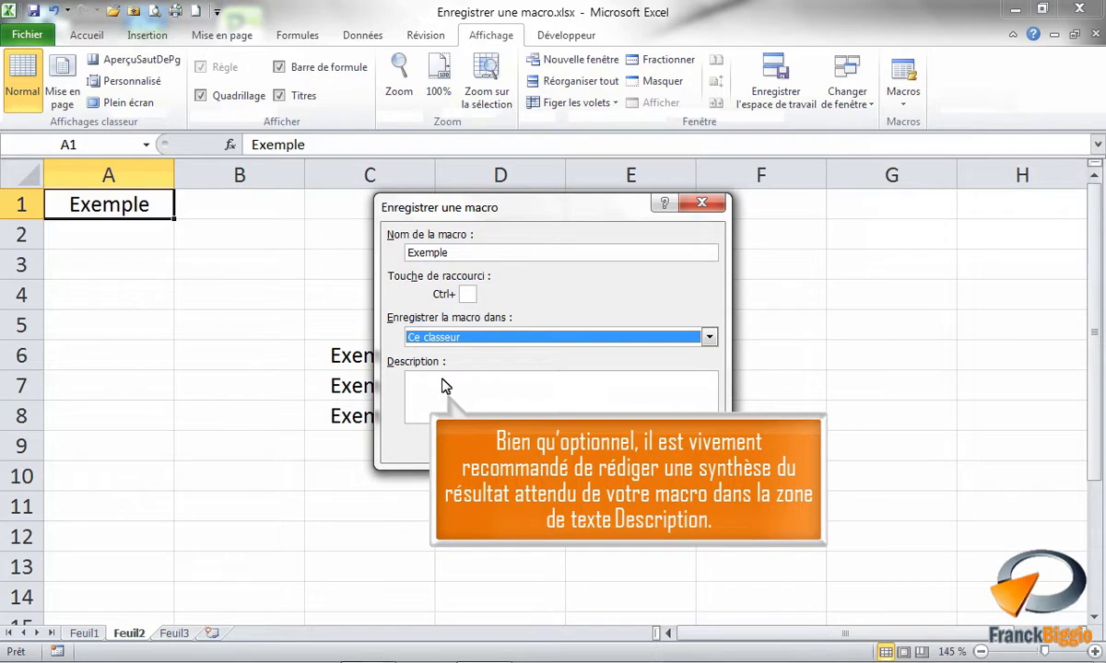
Describe the macro as applying bold, italic and red formatting to the selection, and start recording.
left_click(432, 395)
type("Cette macro applique la mise en forme gras, italique et rouge à la sélection,")
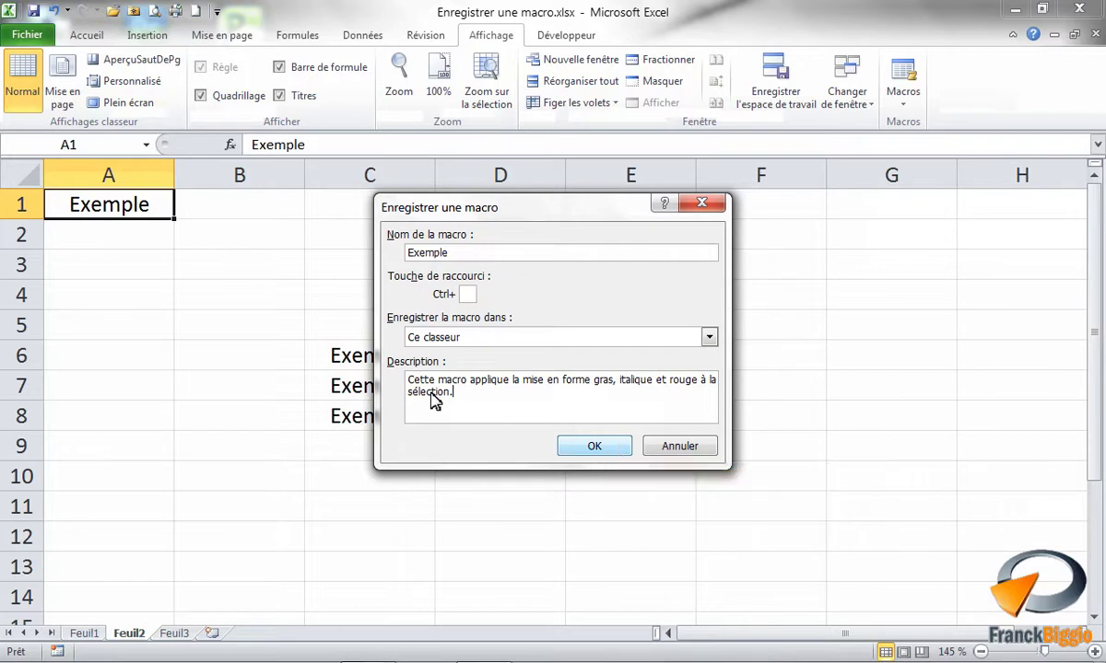
left_click(597, 447)
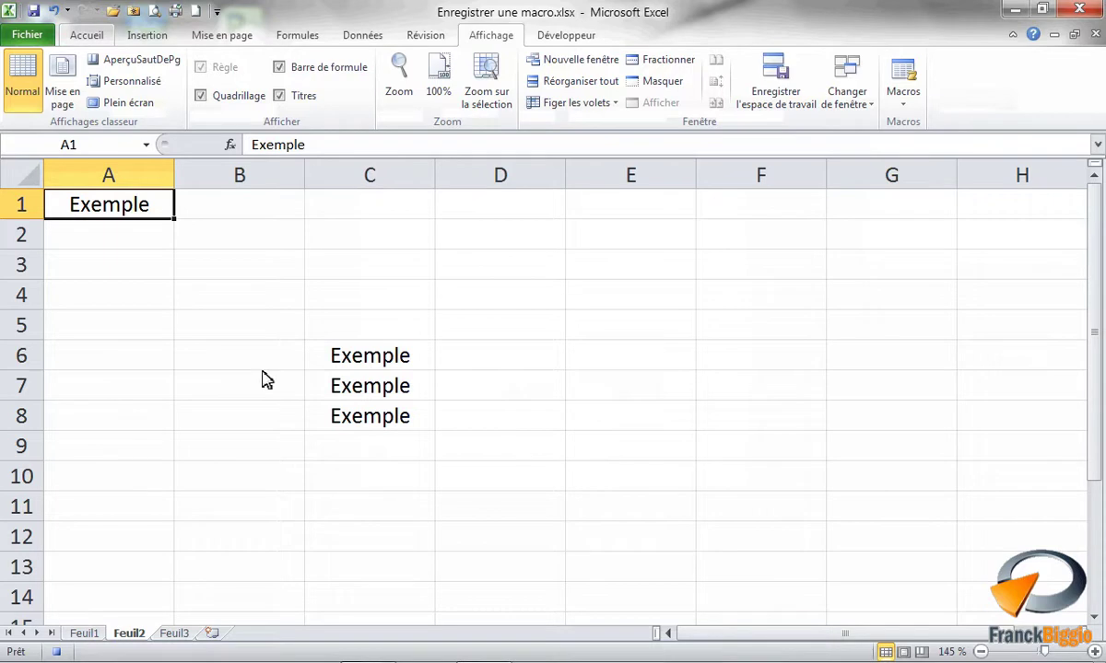
Make the Exemple text in A1 bold, italic and red on the Accueil tab.
left_click(88, 37)
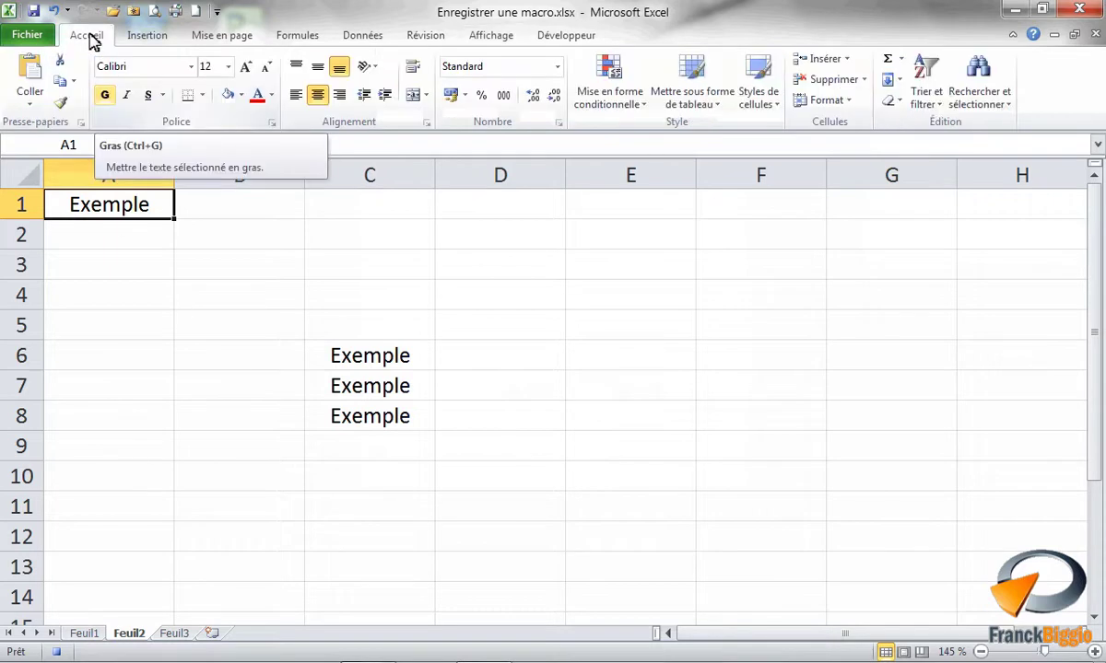
left_click(108, 97)
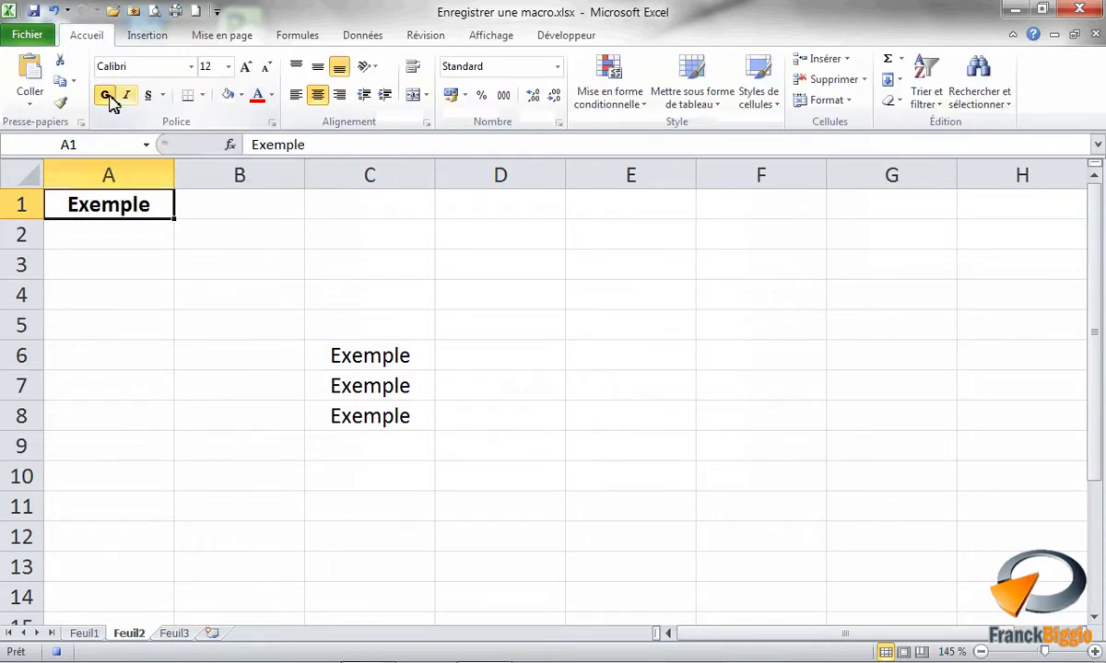
left_click(126, 97)
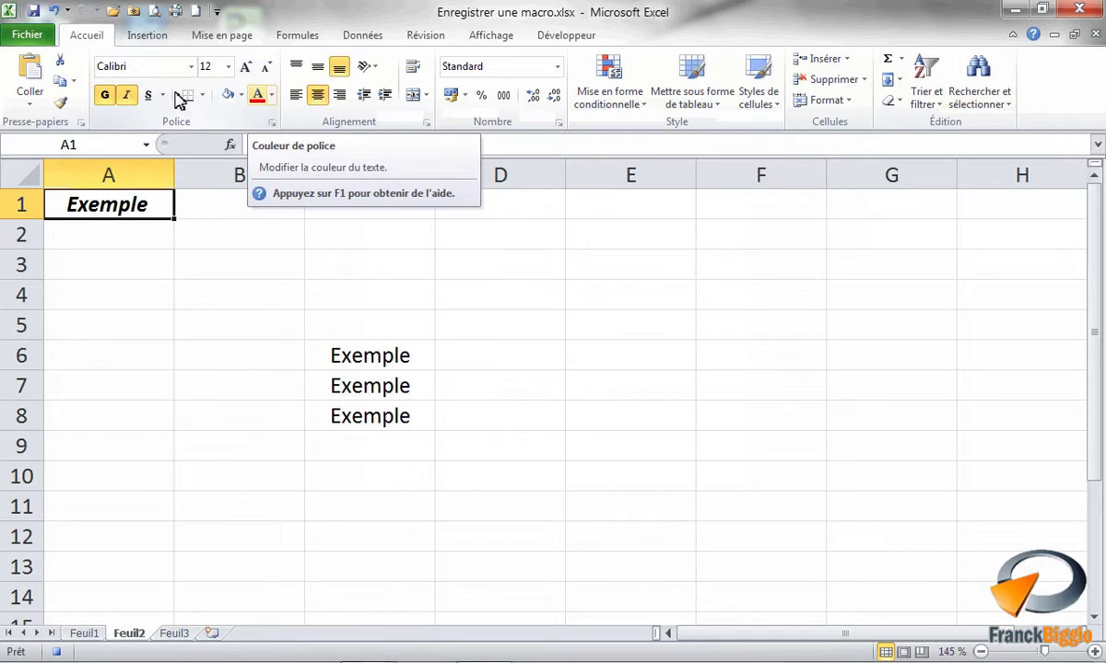
left_click(258, 95)
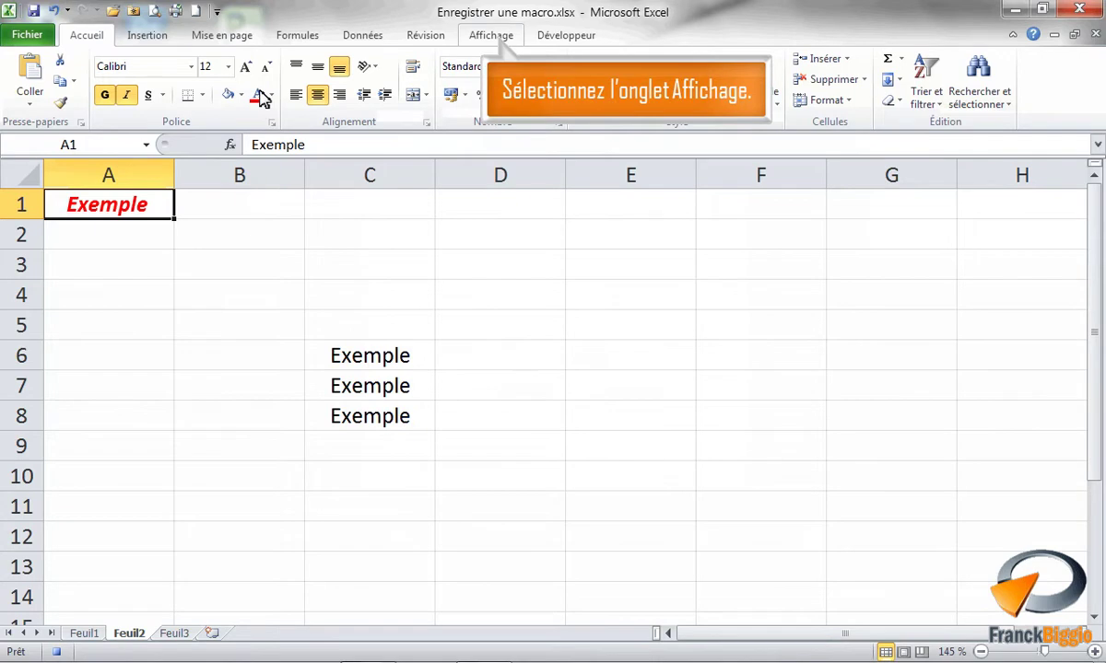
Stop recording the Exemple macro from the Affichage Macros menu.
left_click(485, 39)
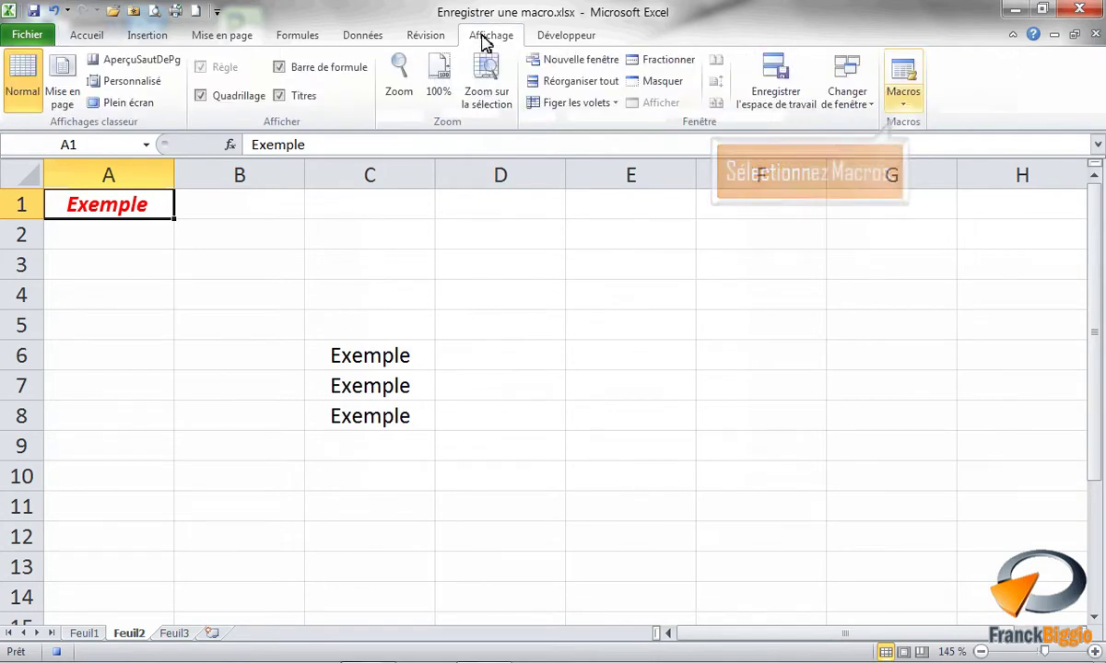
left_click(904, 105)
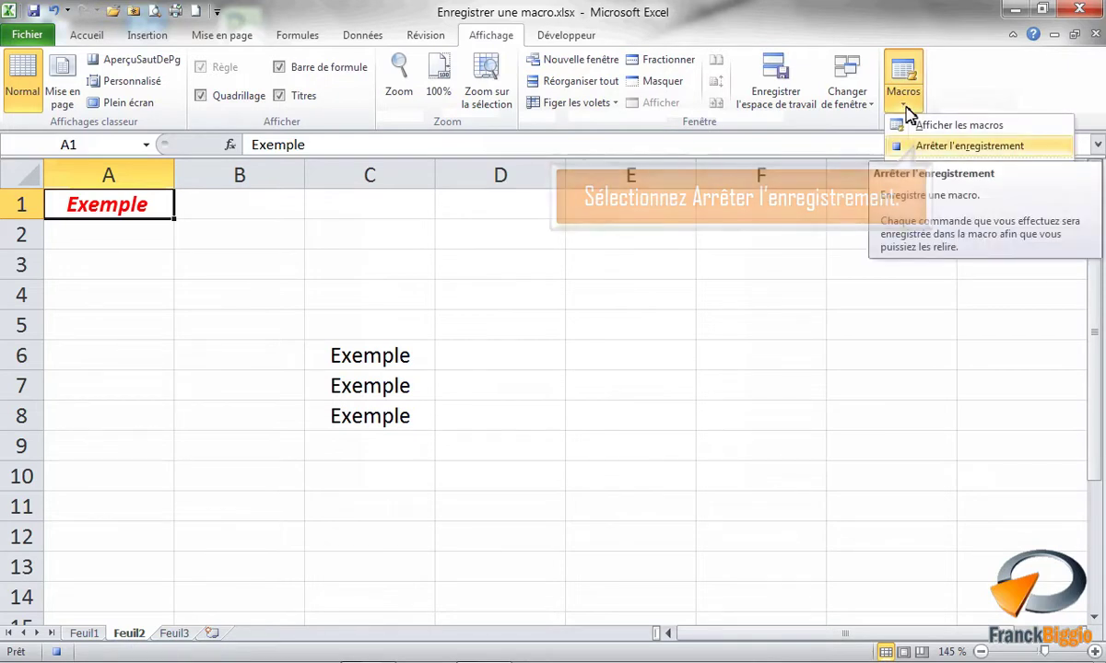
left_click(883, 145)
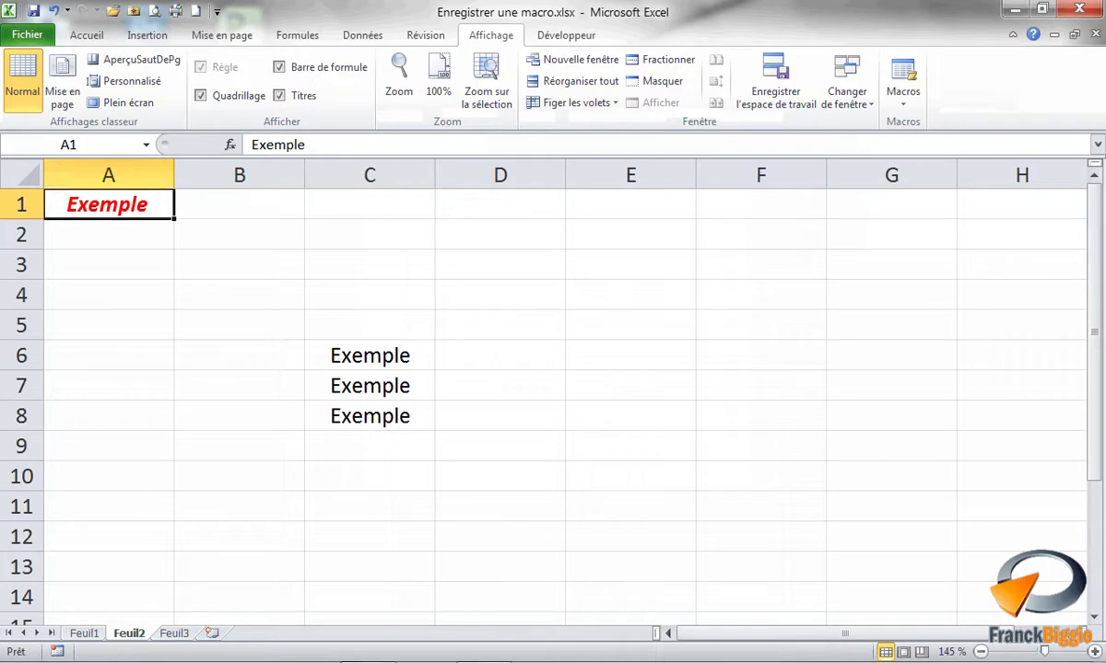
Select cells C6 to C8 and open the Macros menu.
left_click_drag(368, 356, 369, 419)
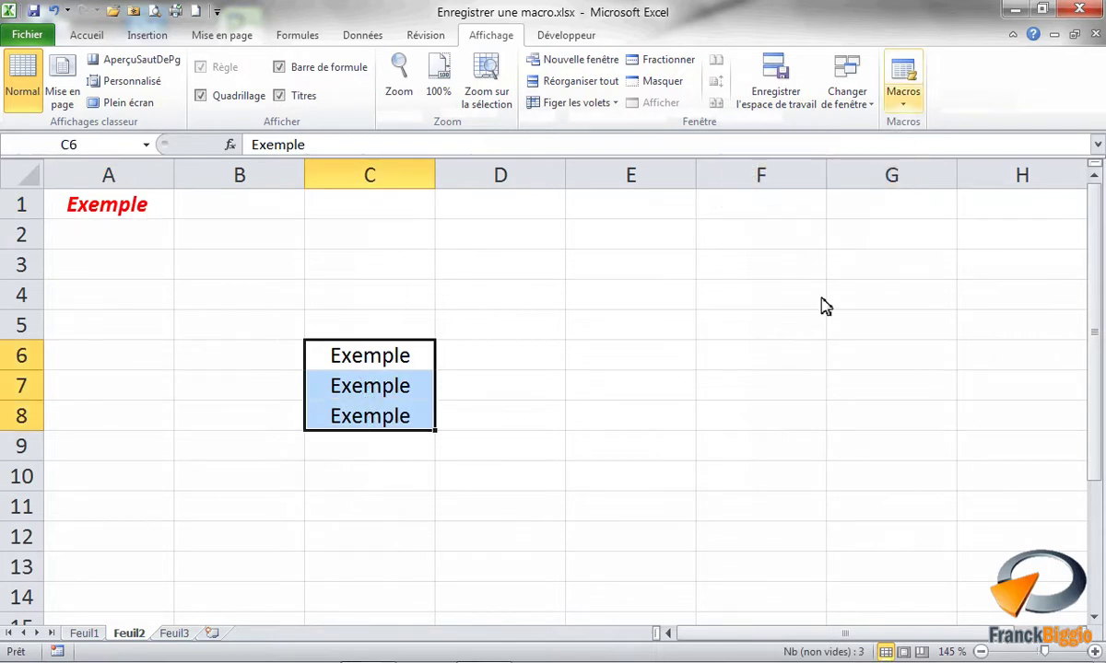
left_click(907, 100)
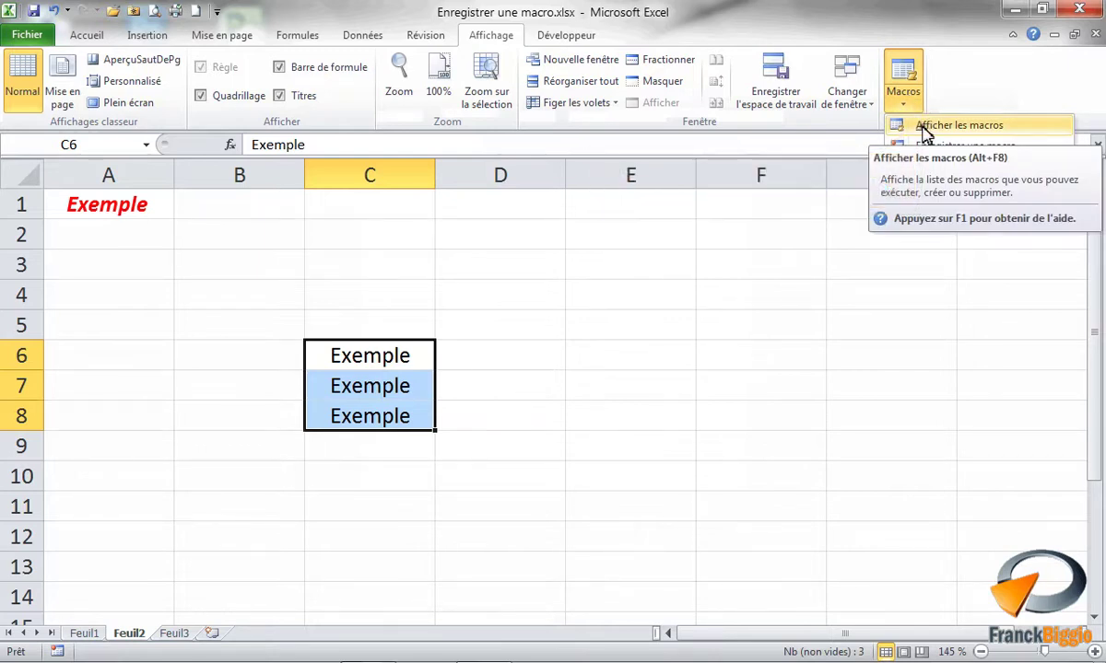
Open Afficher les macros to list the available macros, including Exemple.
left_click(924, 129)
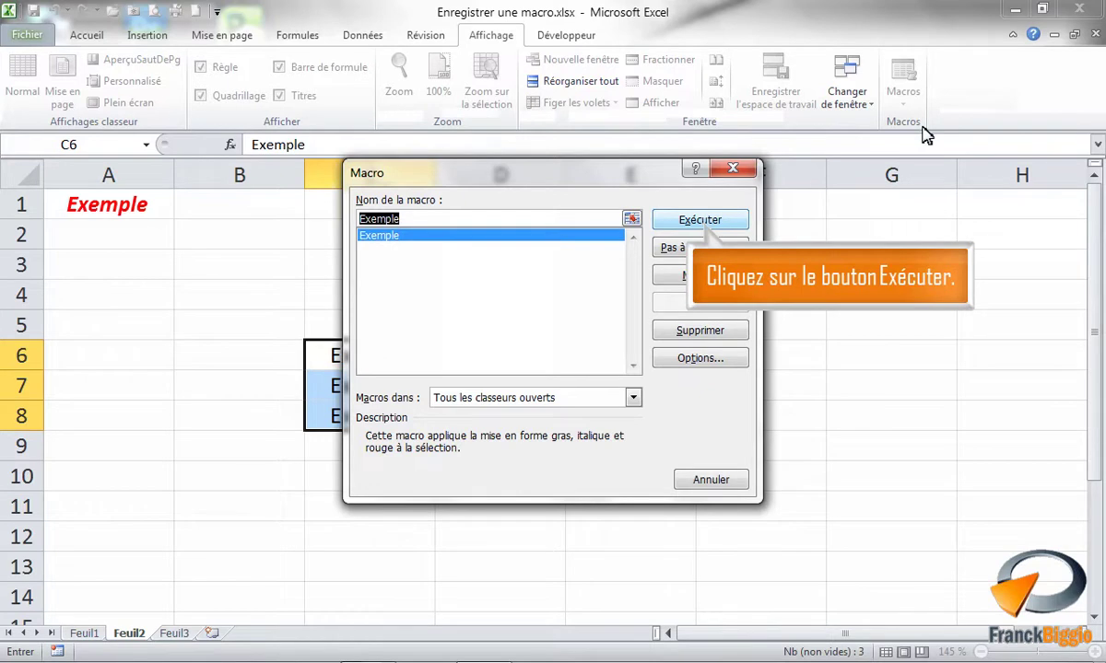
left_click(659, 217)
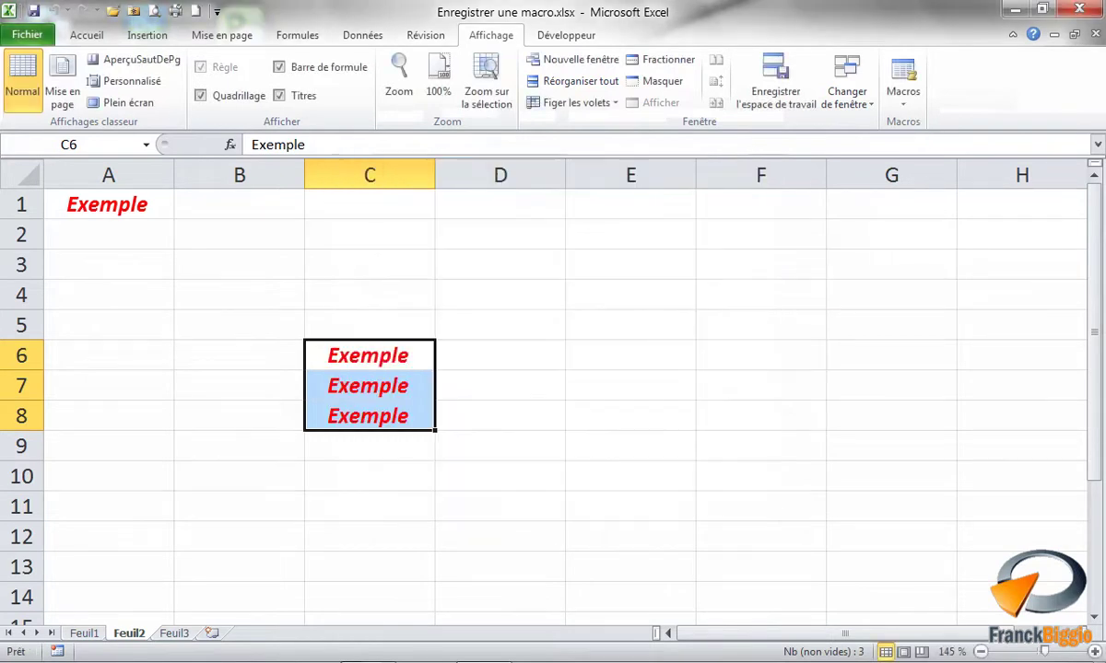
key("ctrl+Home")
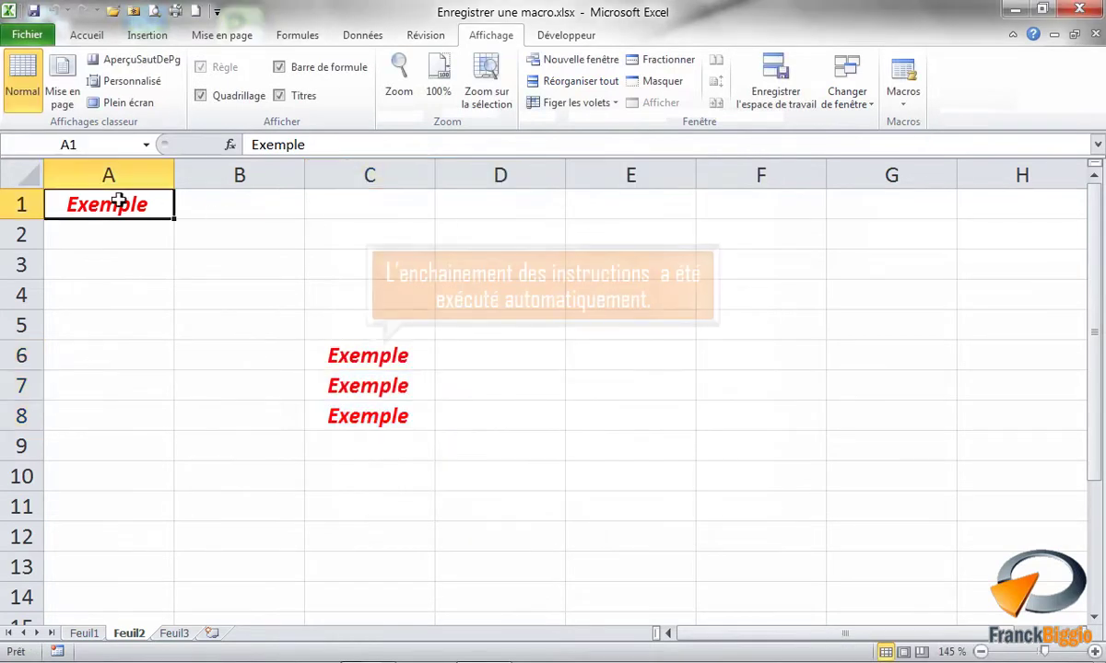